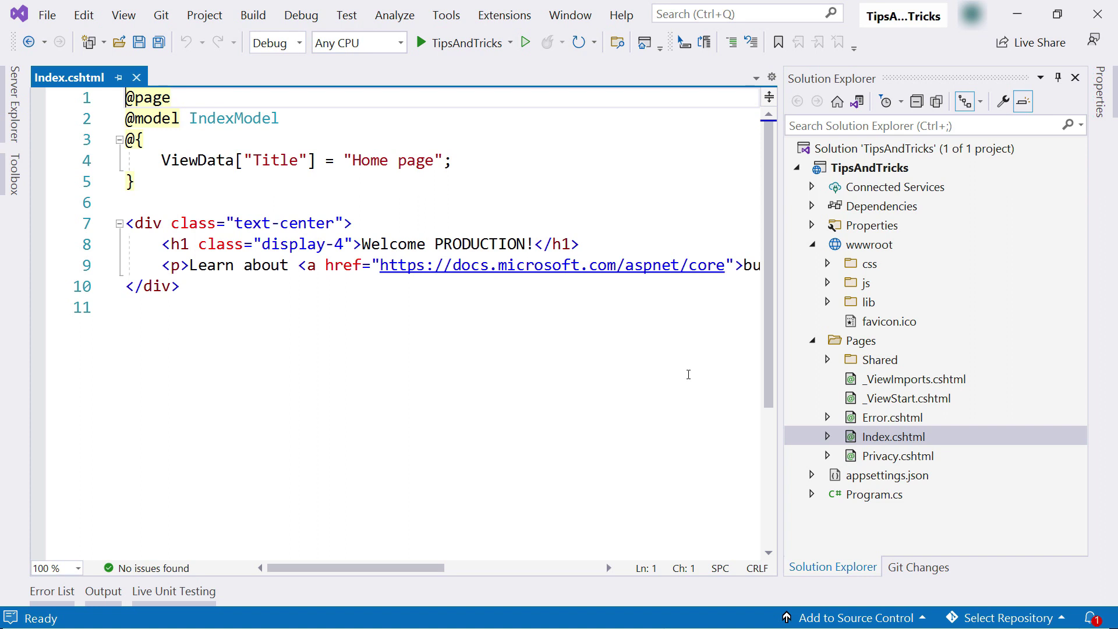
Publish the TipsAndTricks project to Azure App Service (Windows), using the existing tipsandtrickswebapp instance in the azuretipsandtricks resource group.
right_click(868, 167)
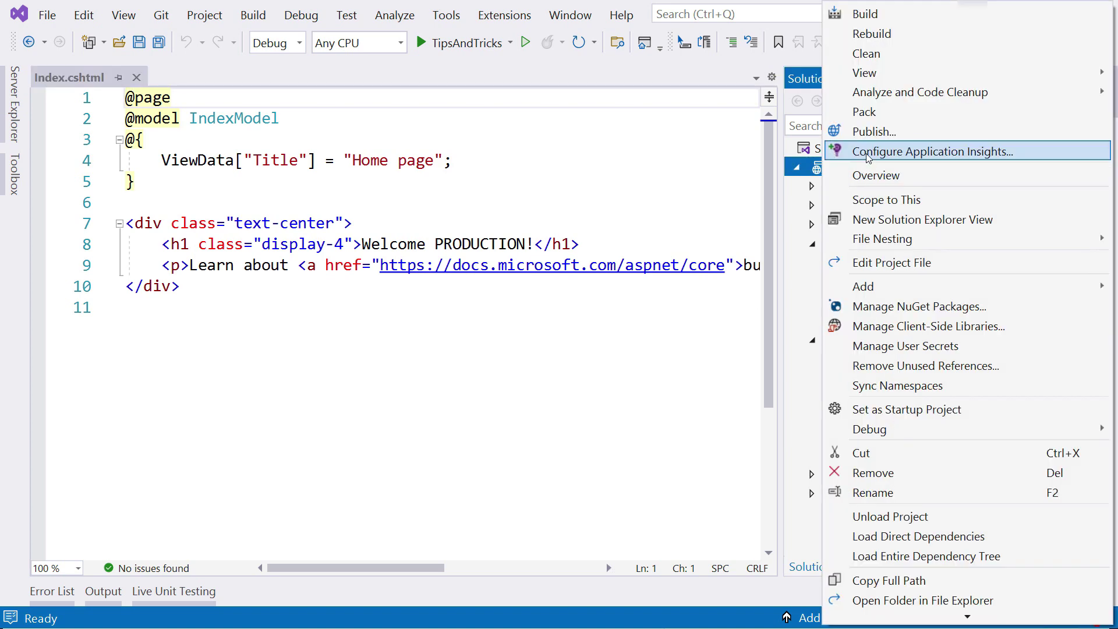
click(875, 133)
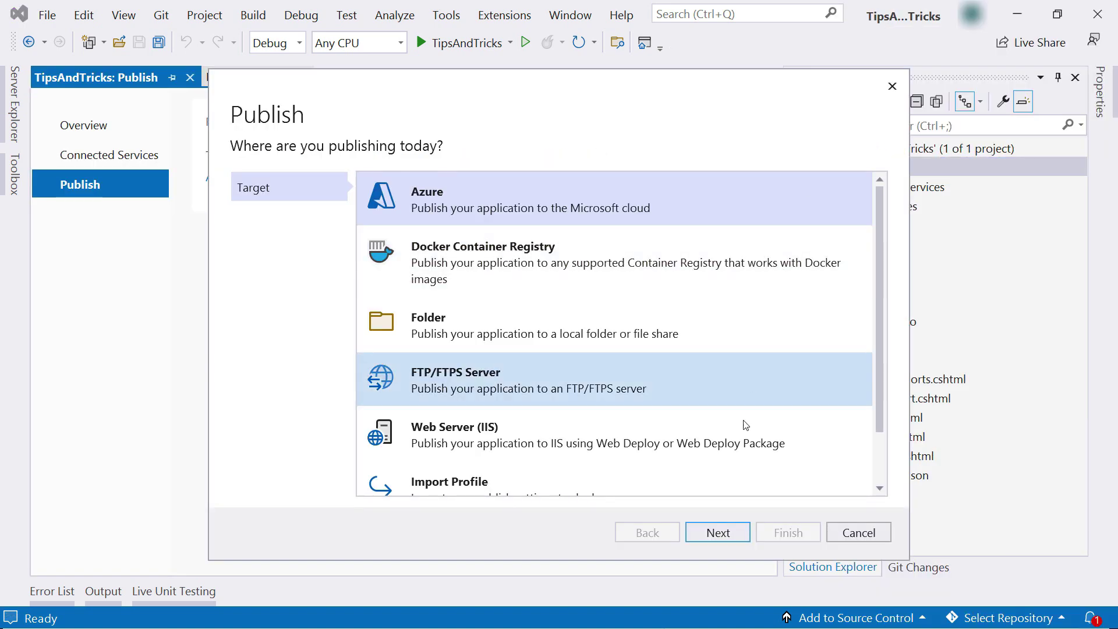
click(724, 533)
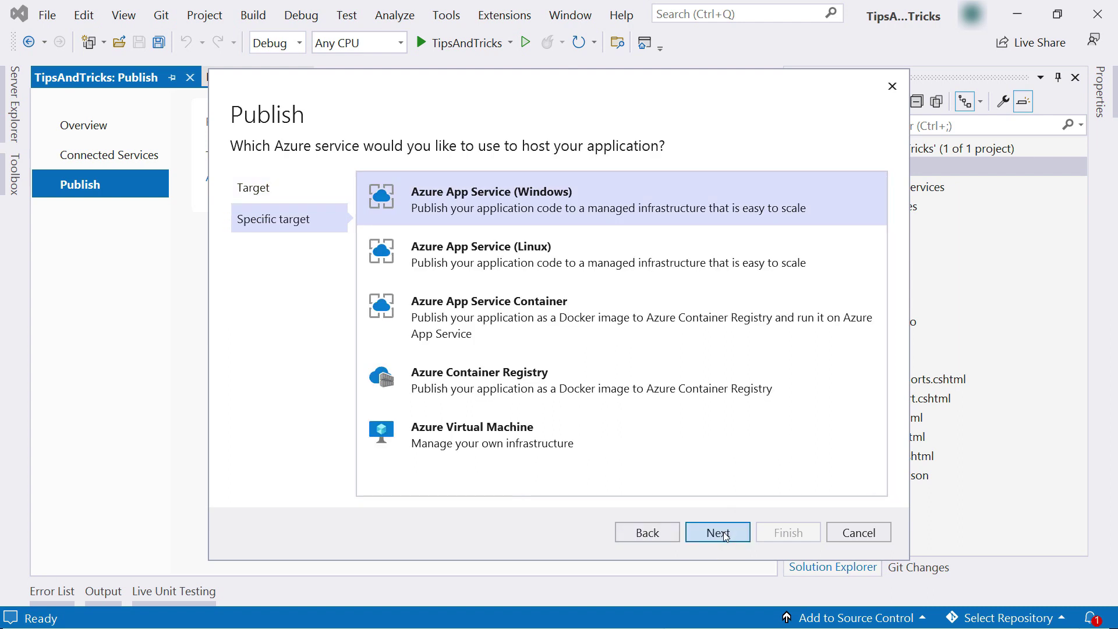
click(725, 534)
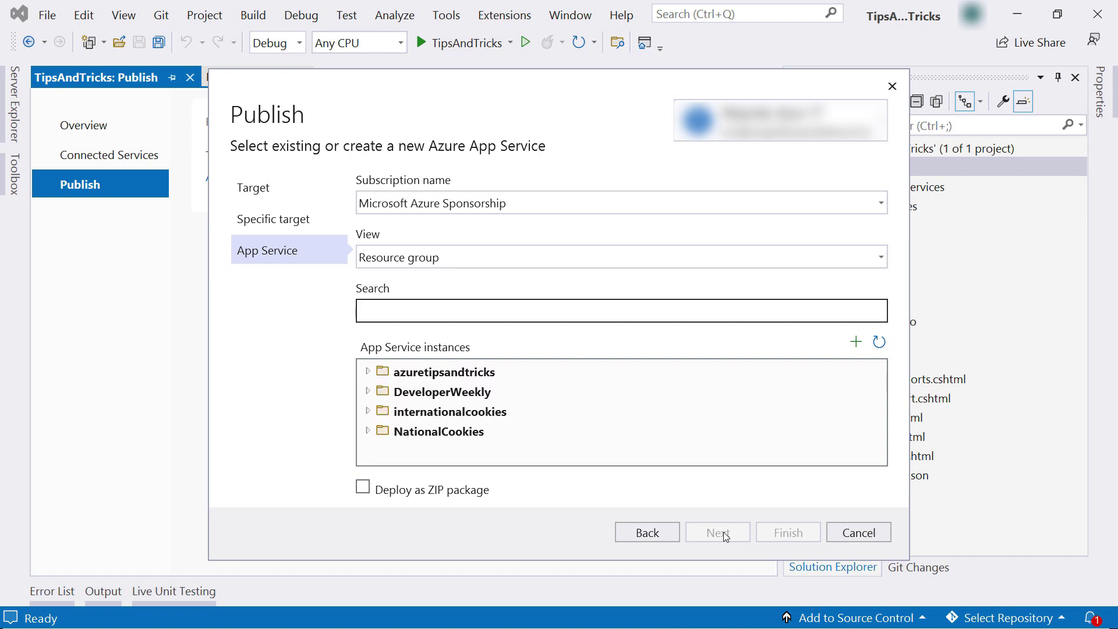
click(367, 371)
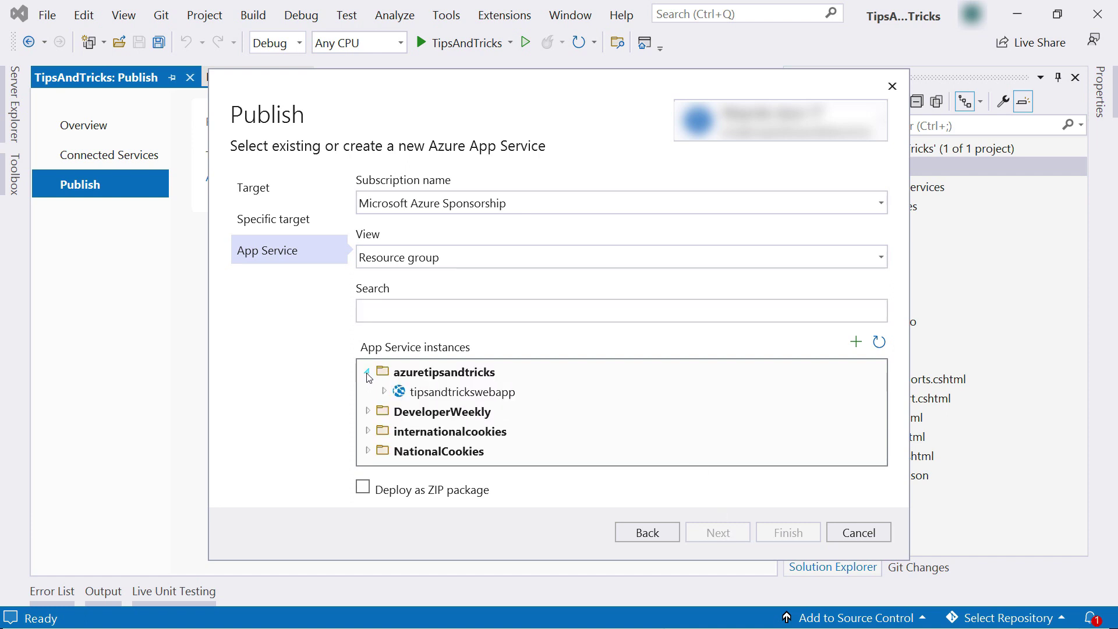
click(424, 393)
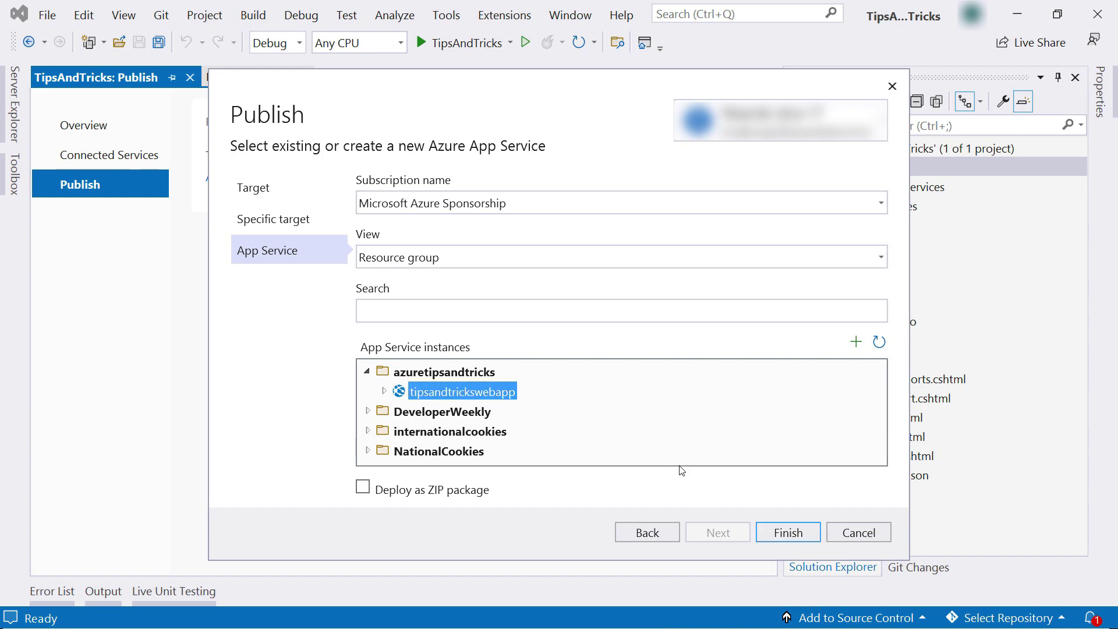
click(784, 532)
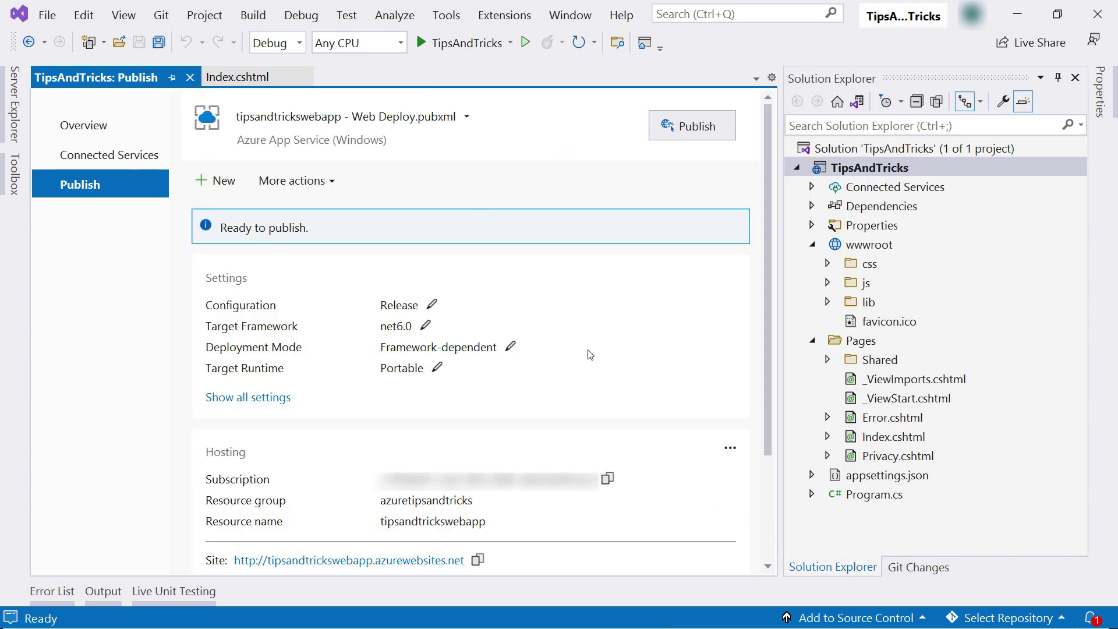
click(675, 128)
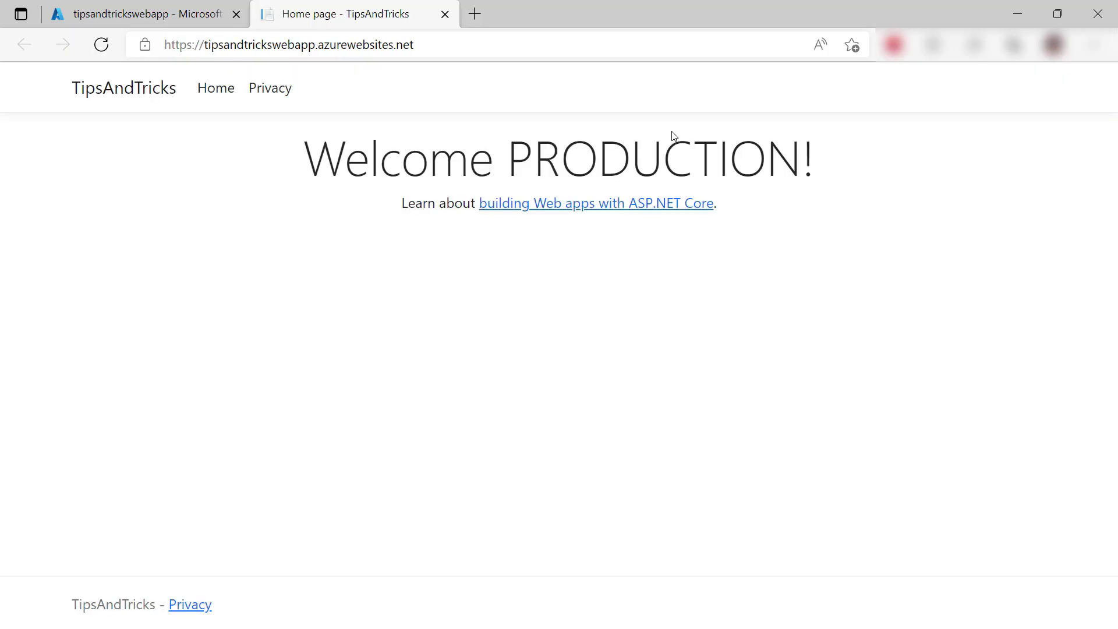
Switch to the Azure portal and add a deployment slot named staging to tipsandtrickswebapp, cloning settings from tipsandtrickswebapp.
click(159, 21)
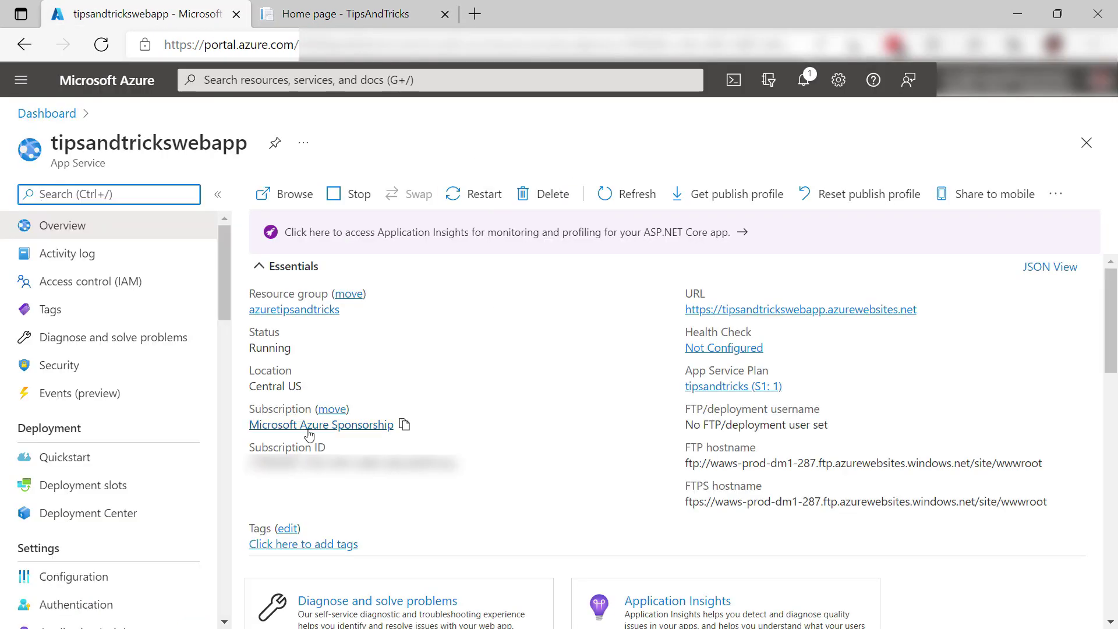
click(80, 489)
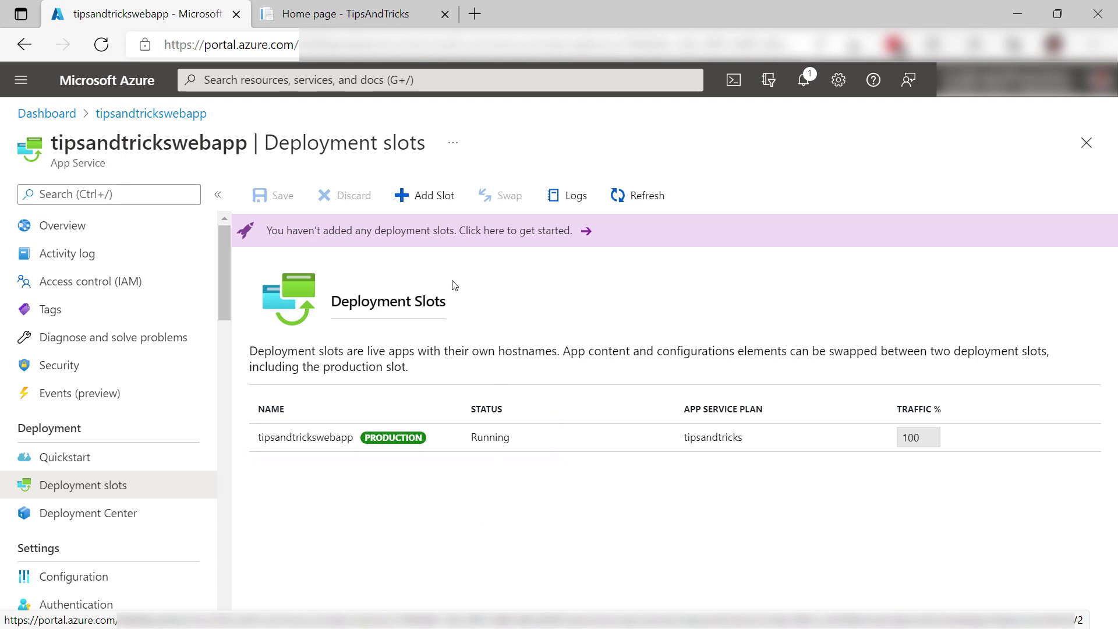
click(418, 198)
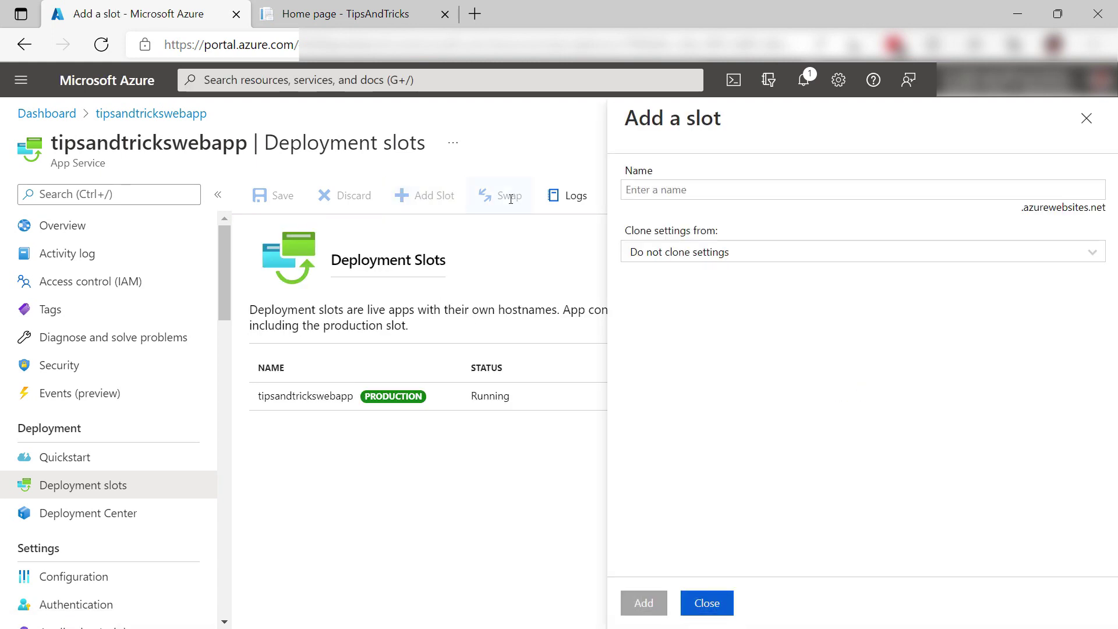
click(729, 194)
text(staging)
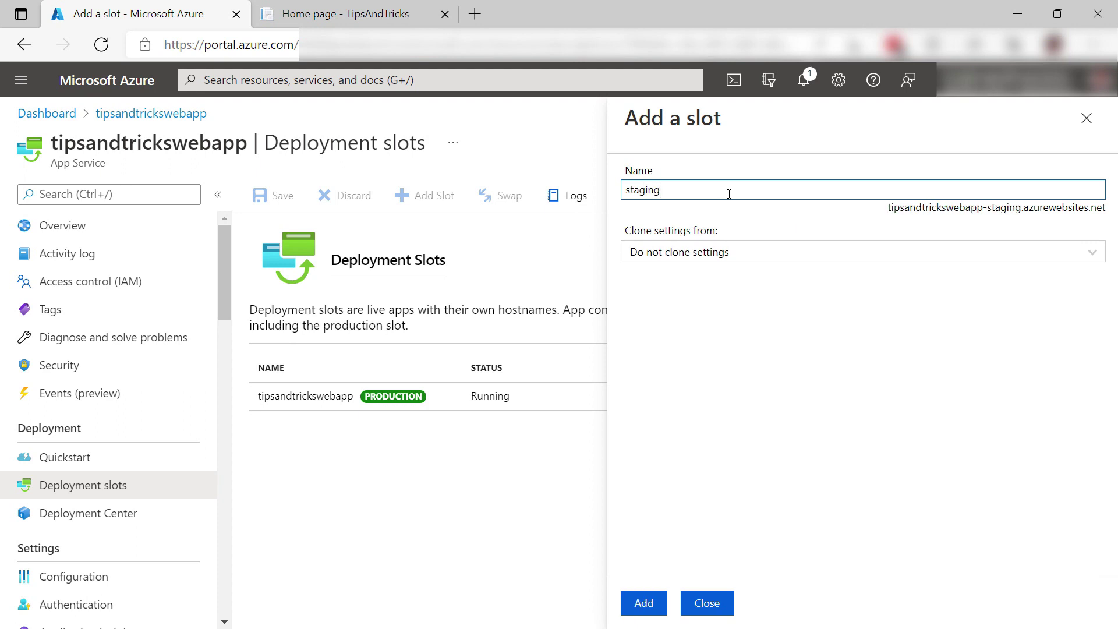
click(1094, 257)
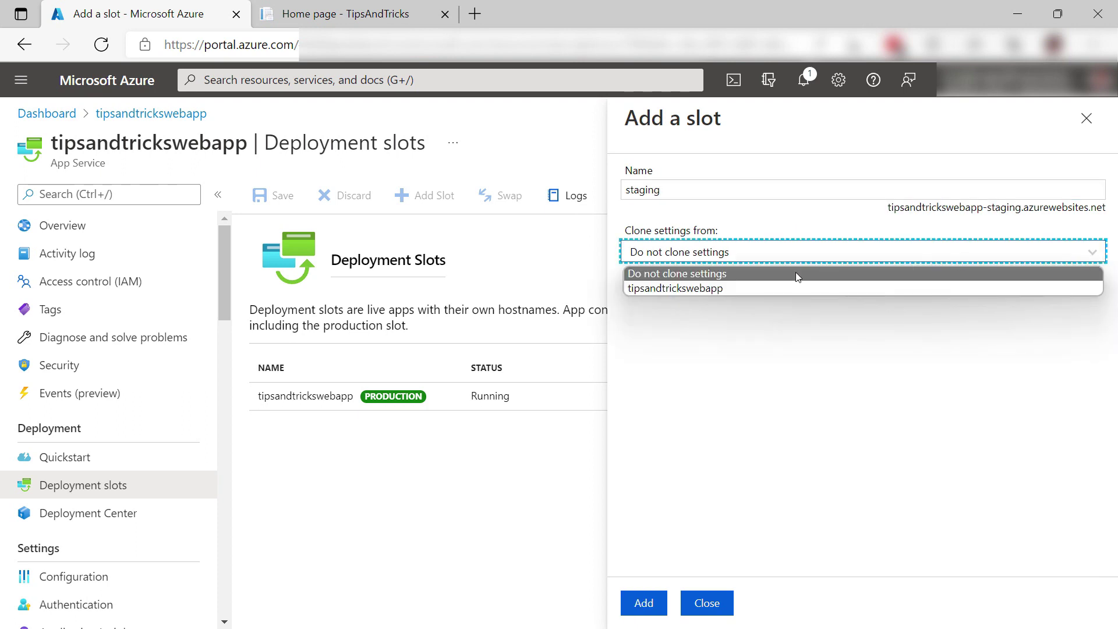
click(684, 291)
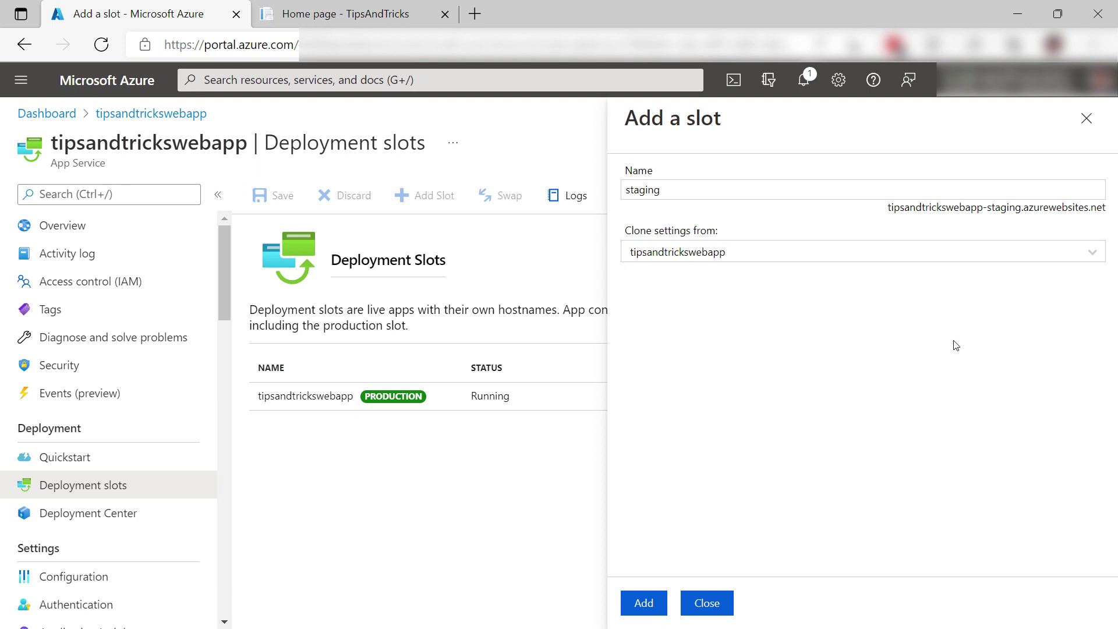
click(644, 605)
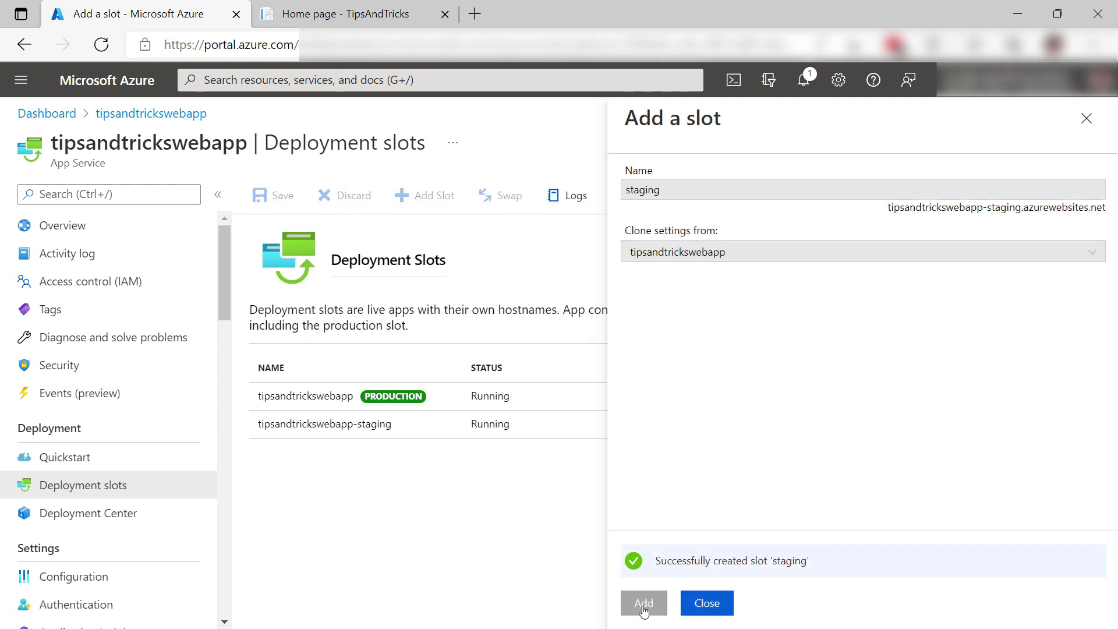
click(715, 607)
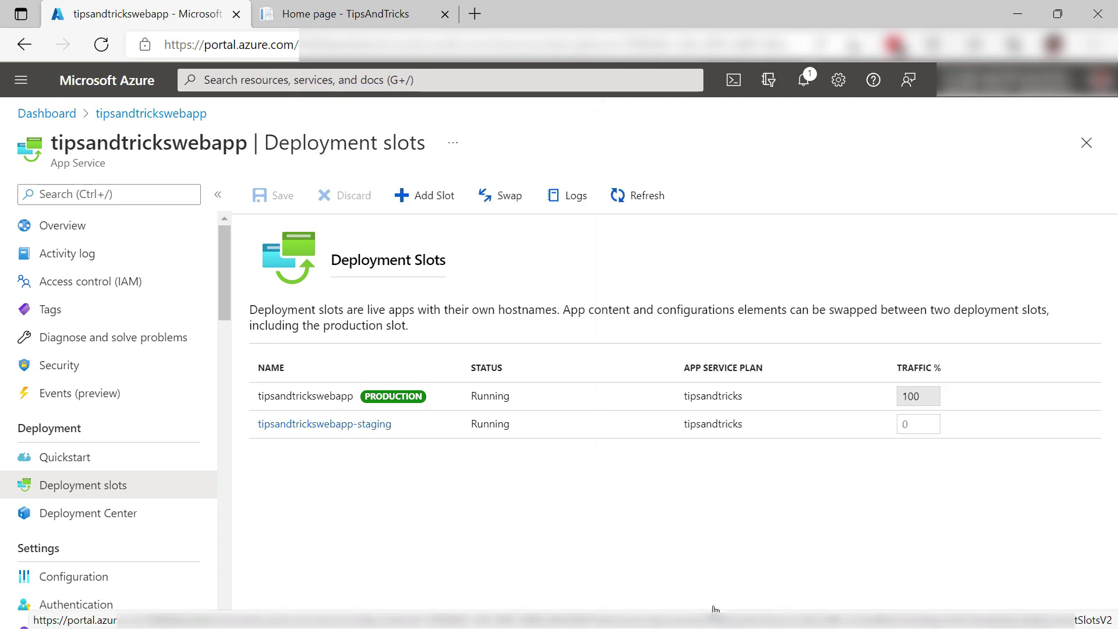
Open the staging slot's configuration and examine which application settings are marked as deployment slot settings.
click(353, 429)
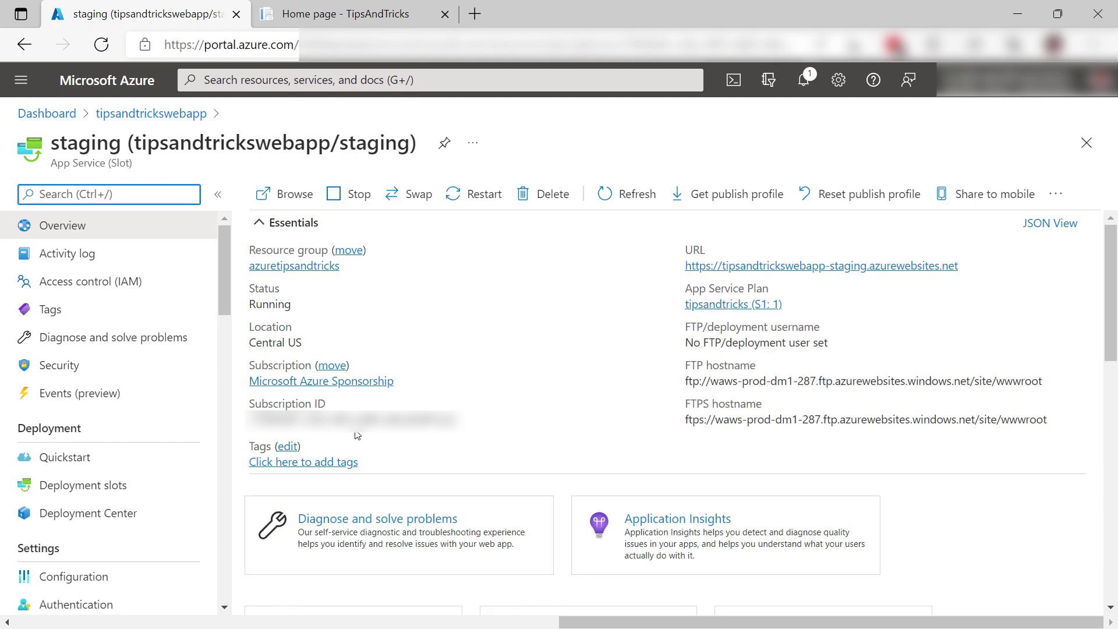
scroll(145, 478, down, 4)
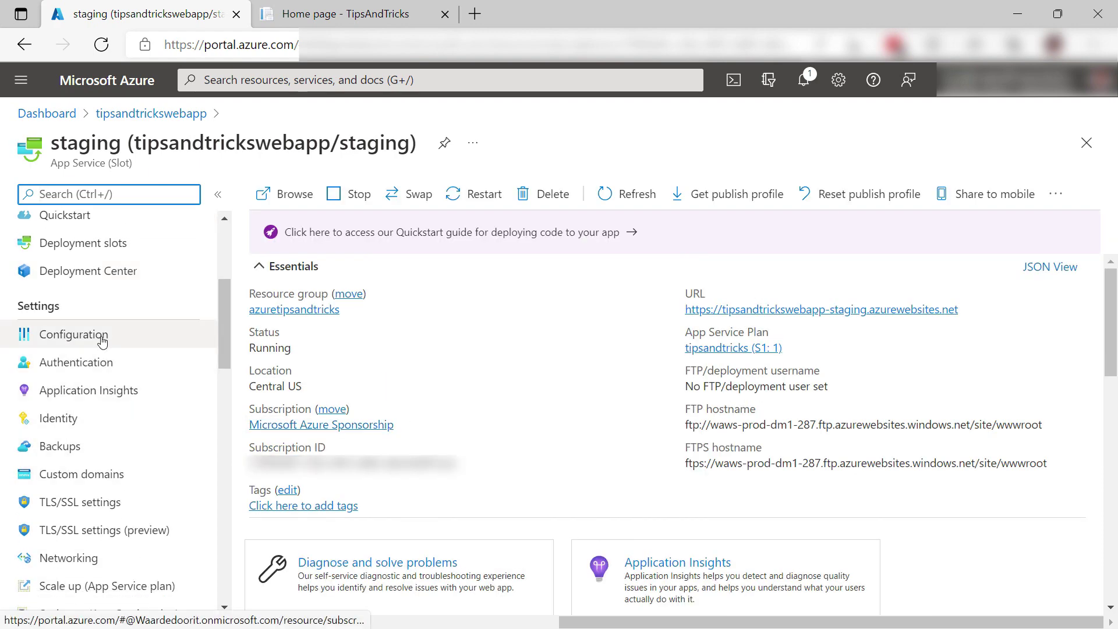
click(101, 340)
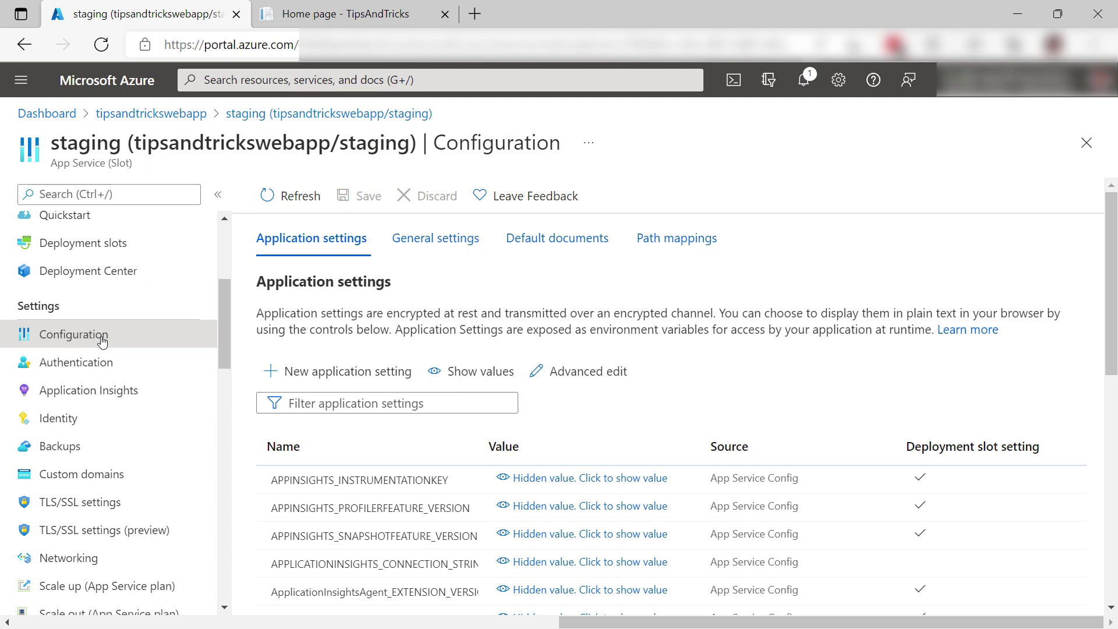
scroll(394, 515, down, 3)
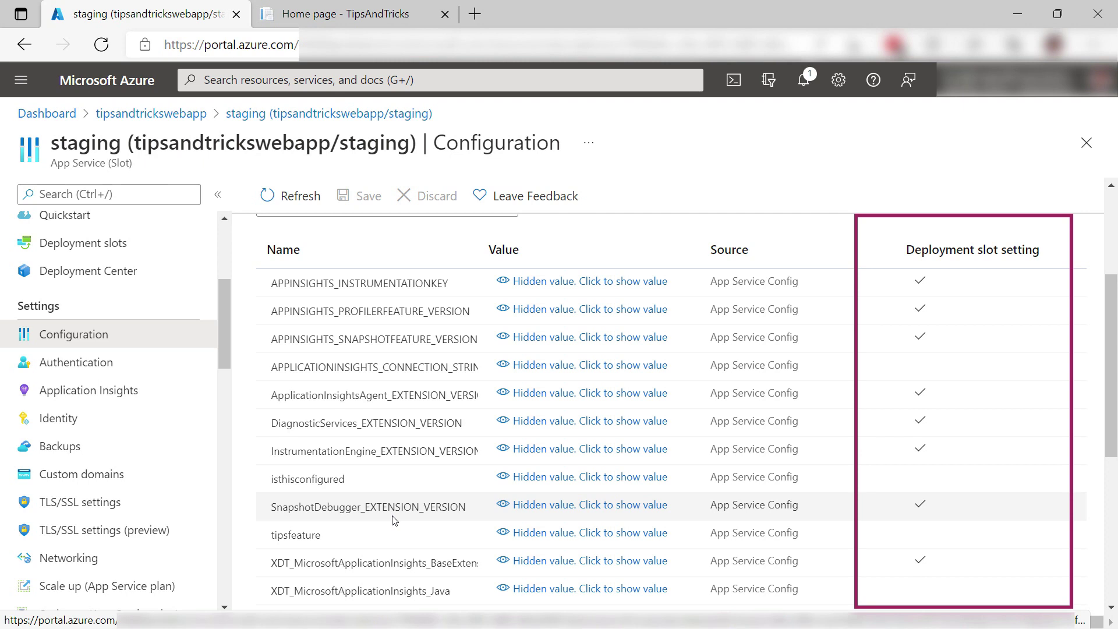
scroll(391, 520, up, 3)
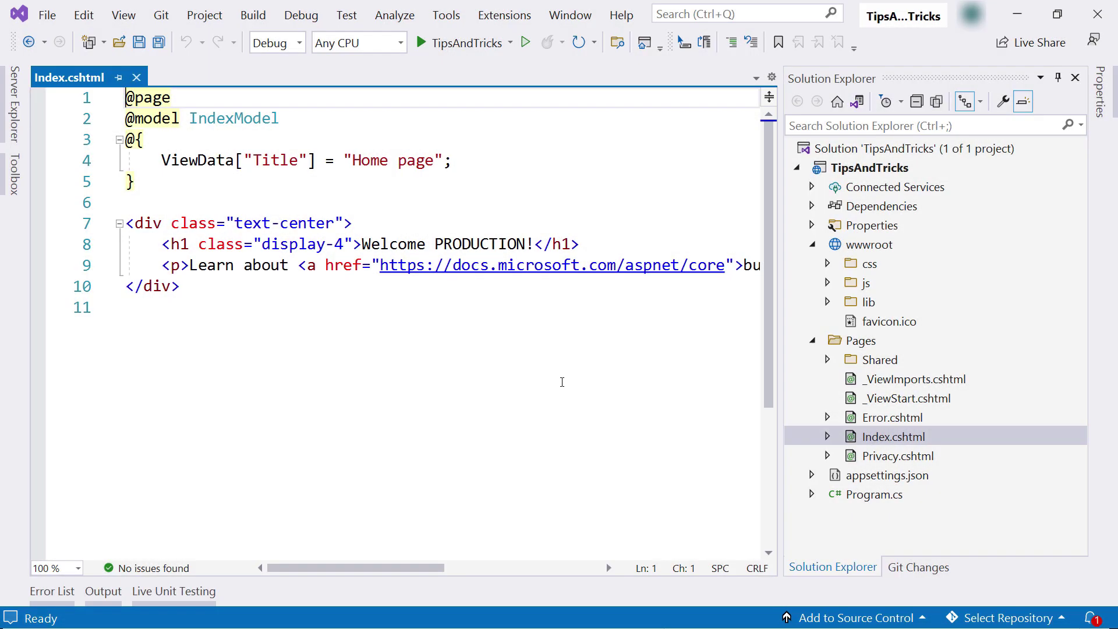
In Visual Studio, replace PRODUCTION with NEW APP in the h1 heading of Index.cshtml and save the file.
double_click(493, 244)
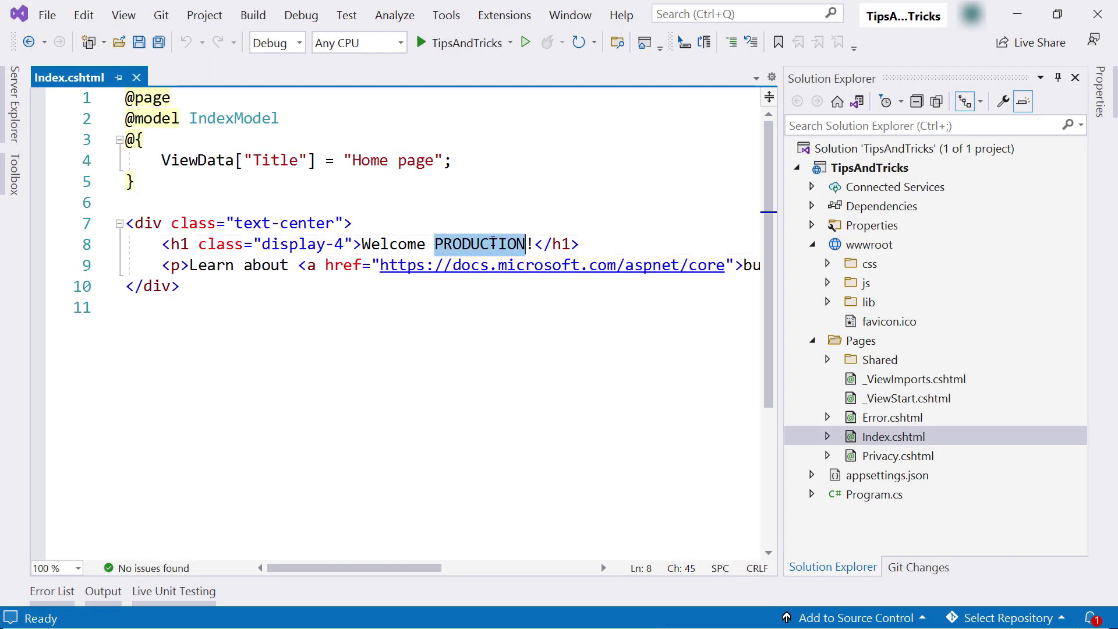
text(NEW APP)
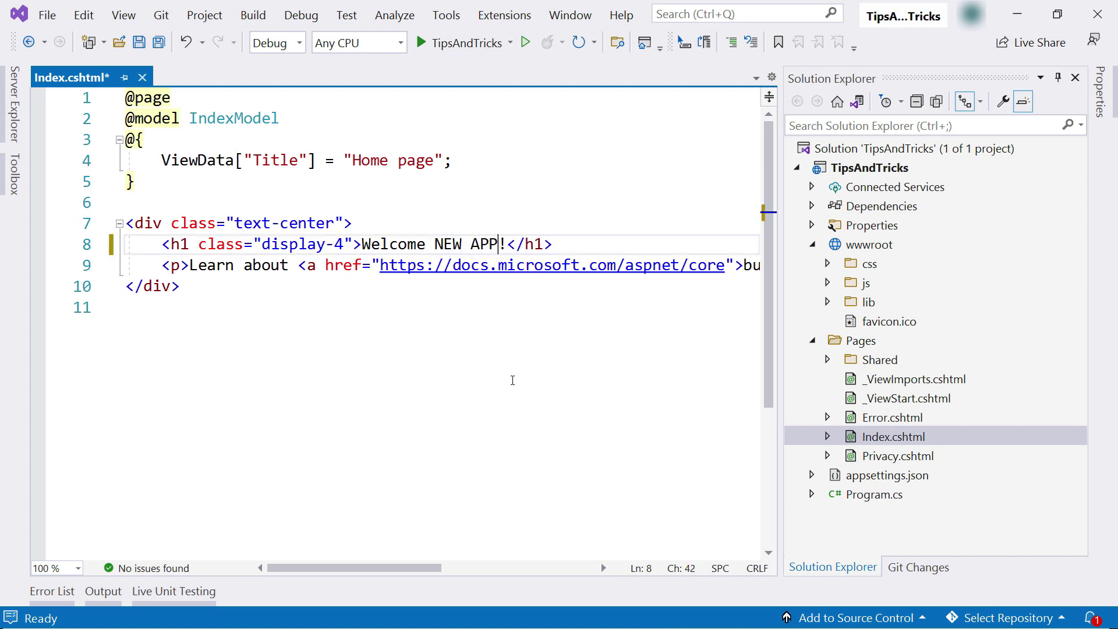
key(ctrl+s)
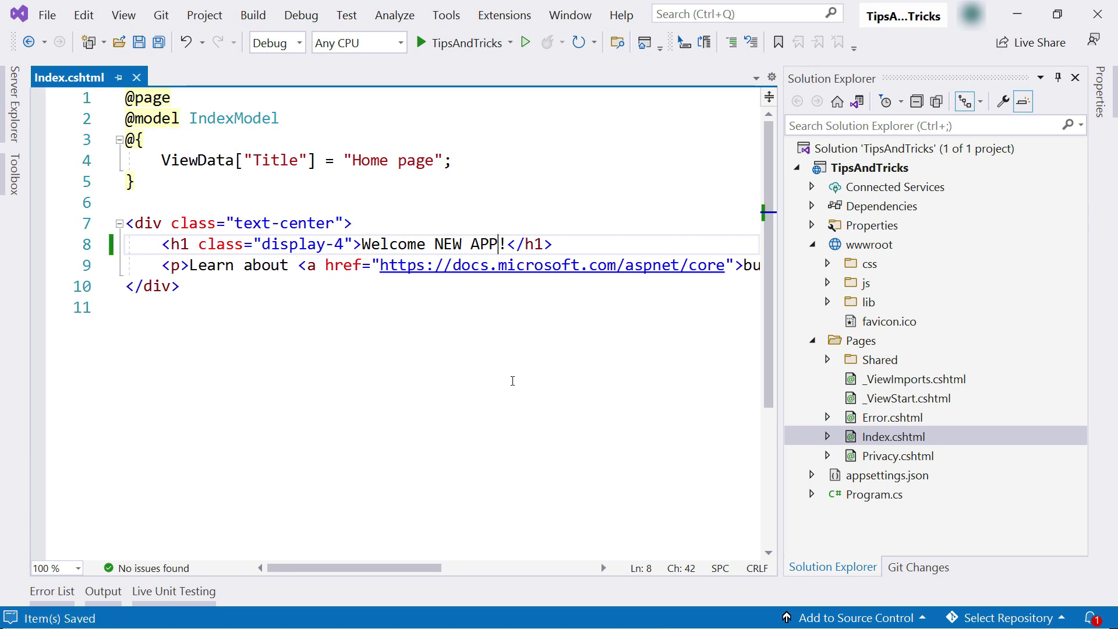
Create a new Azure App Service (Windows) publish profile for the staging slot of tipsandtrickswebapp and publish the project to it.
right_click(882, 170)
click(883, 130)
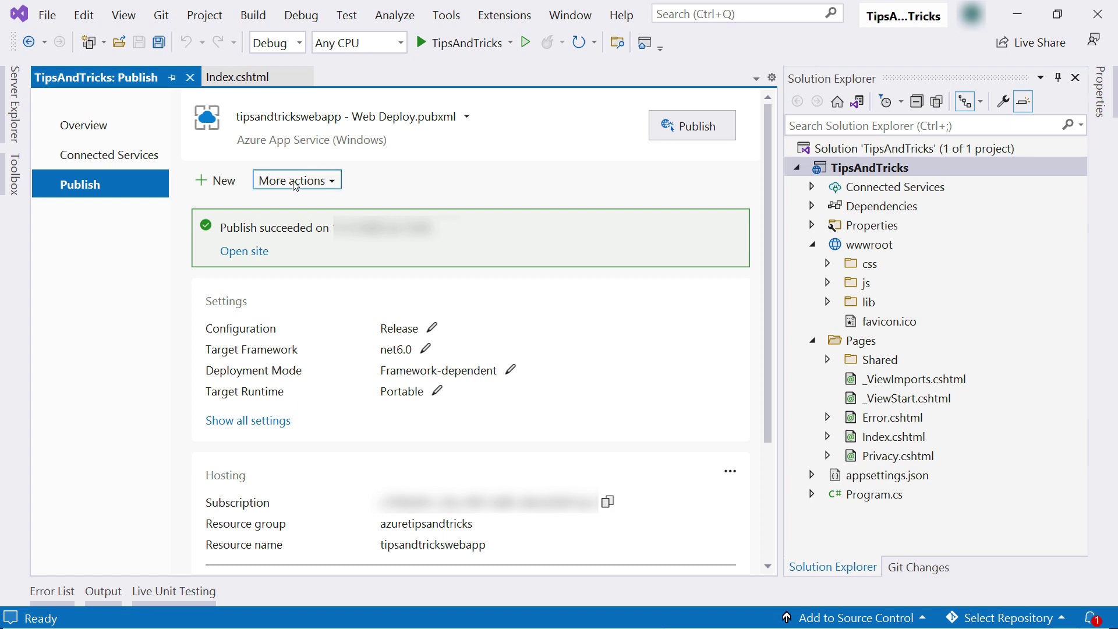
click(216, 181)
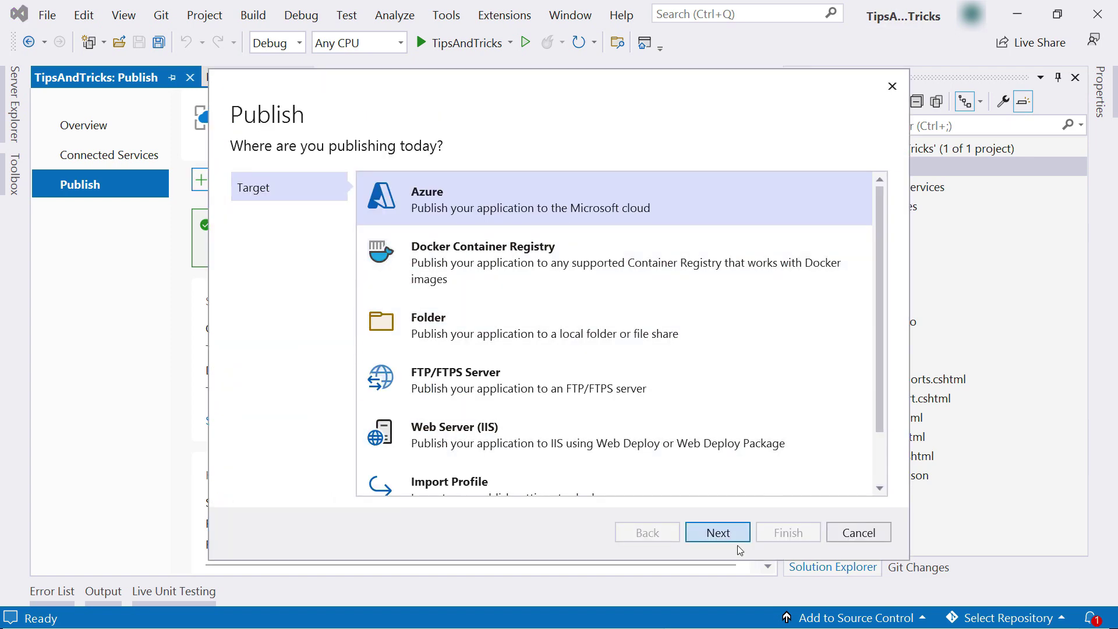
click(728, 533)
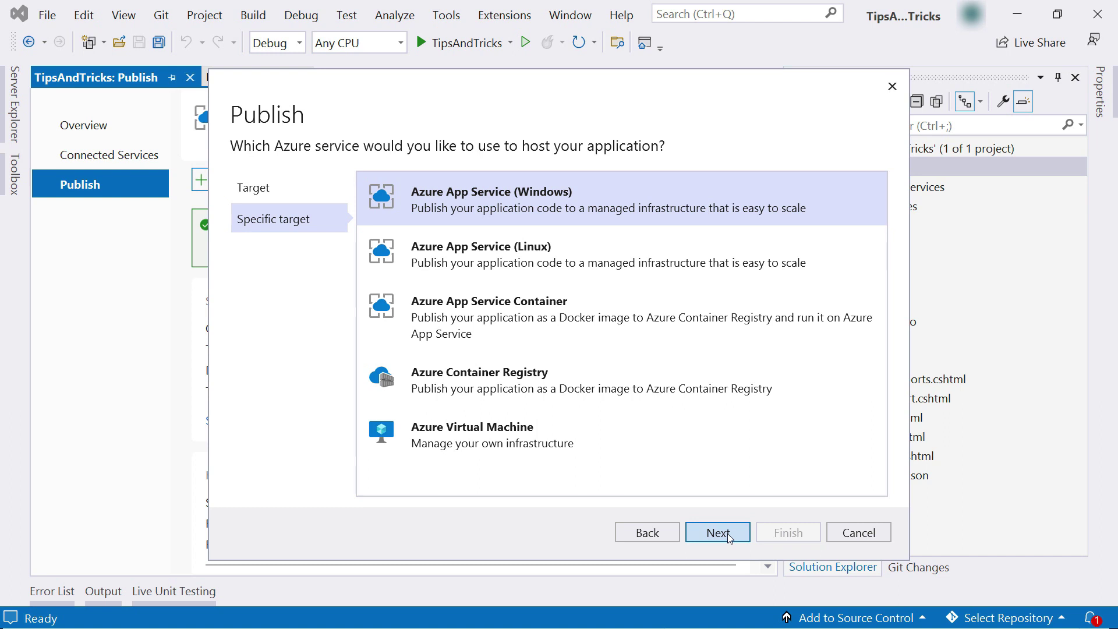
click(728, 533)
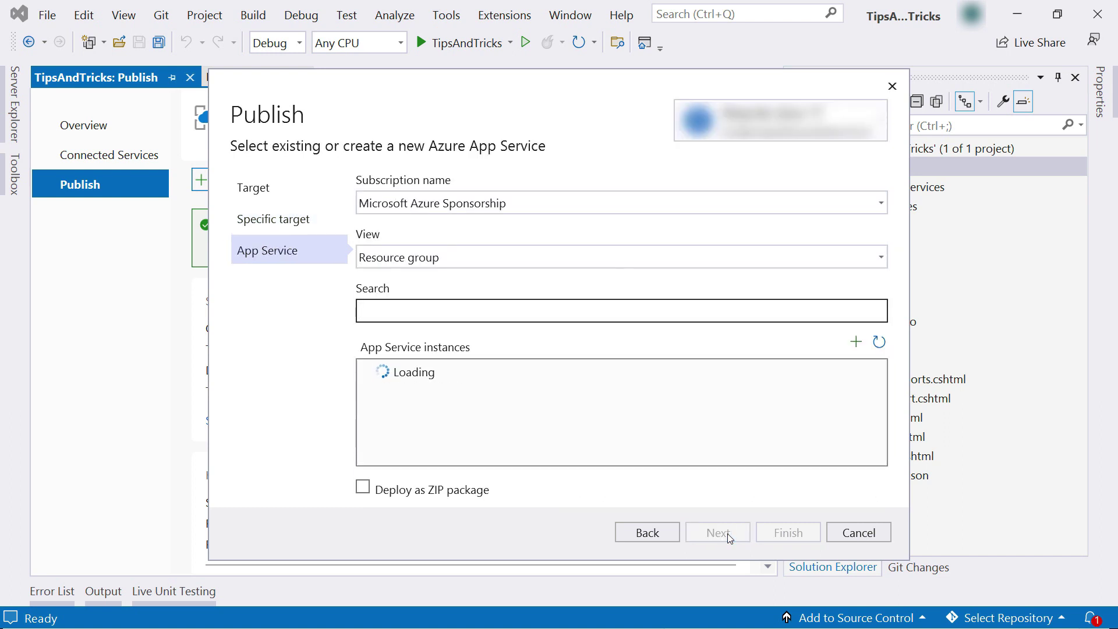
click(368, 372)
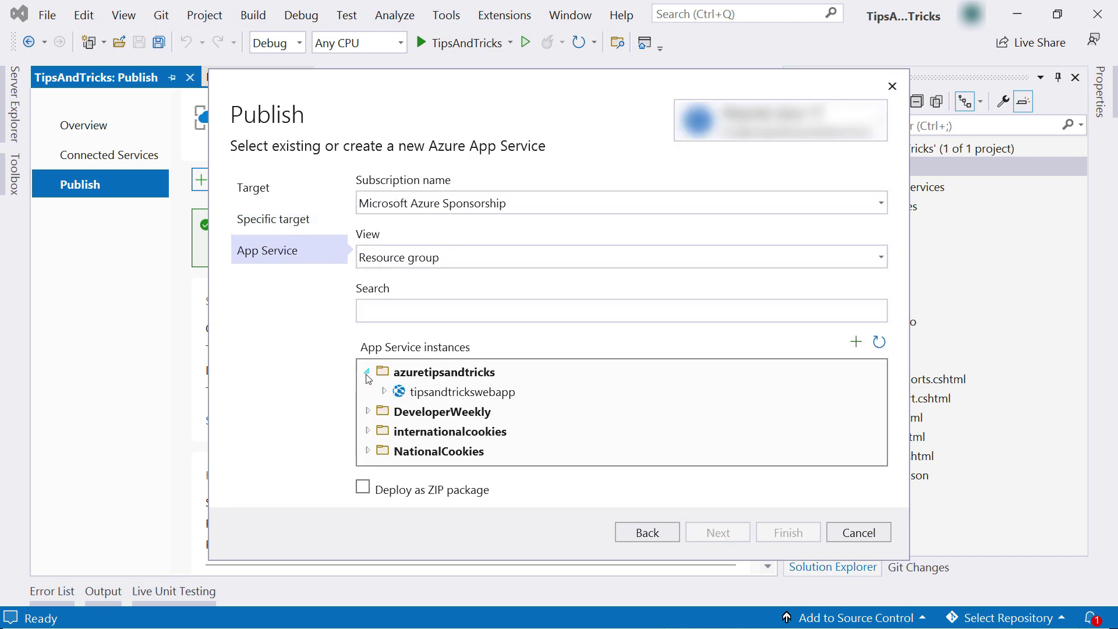
click(385, 391)
click(452, 434)
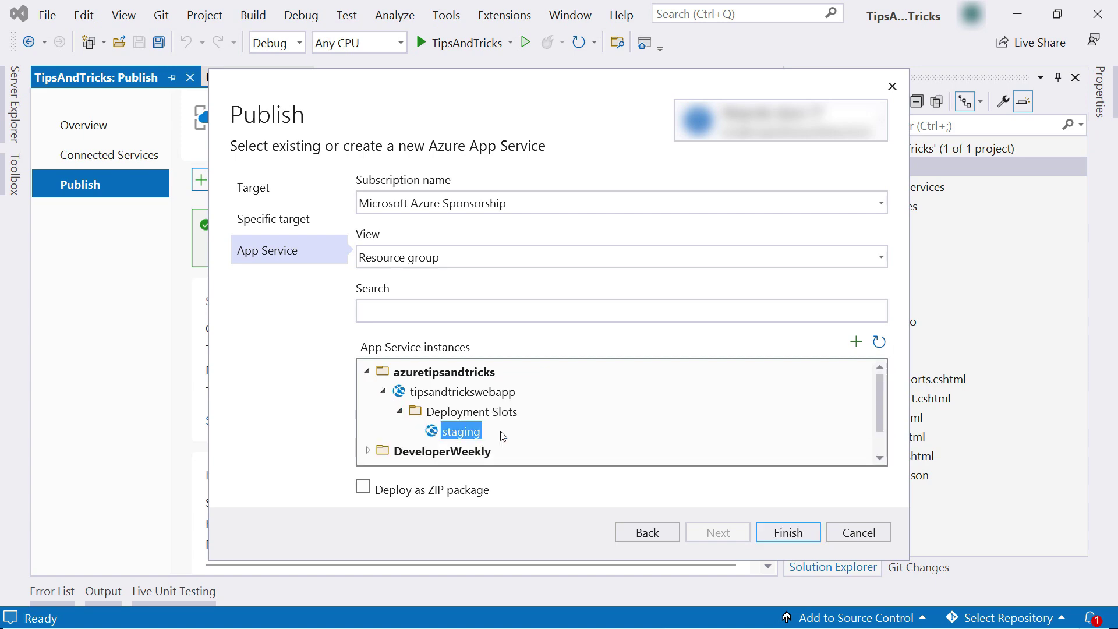
click(788, 532)
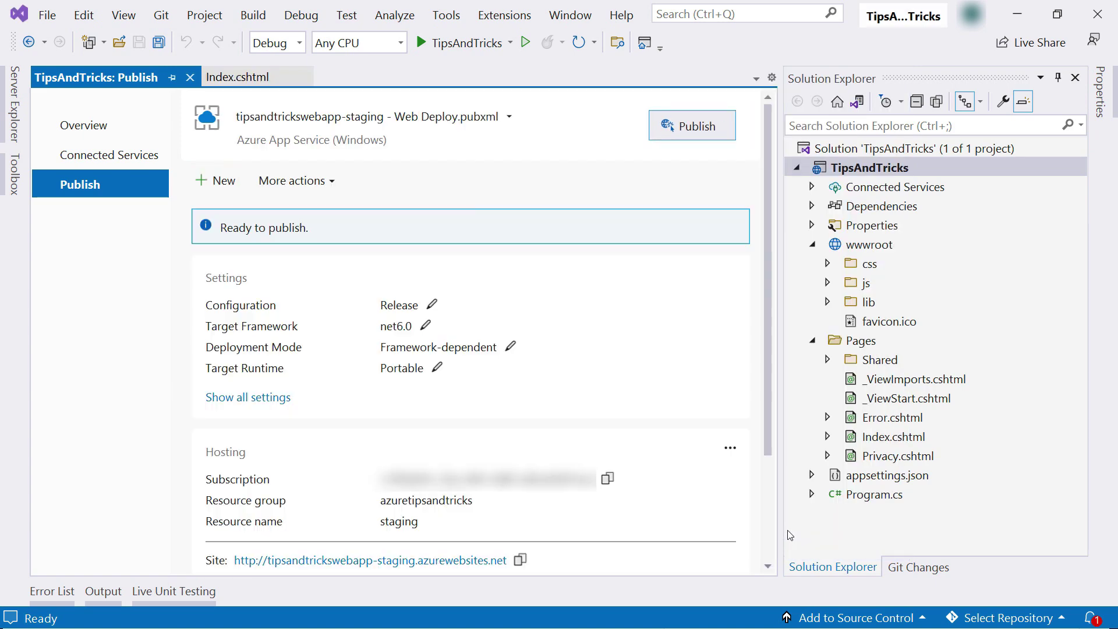
click(676, 140)
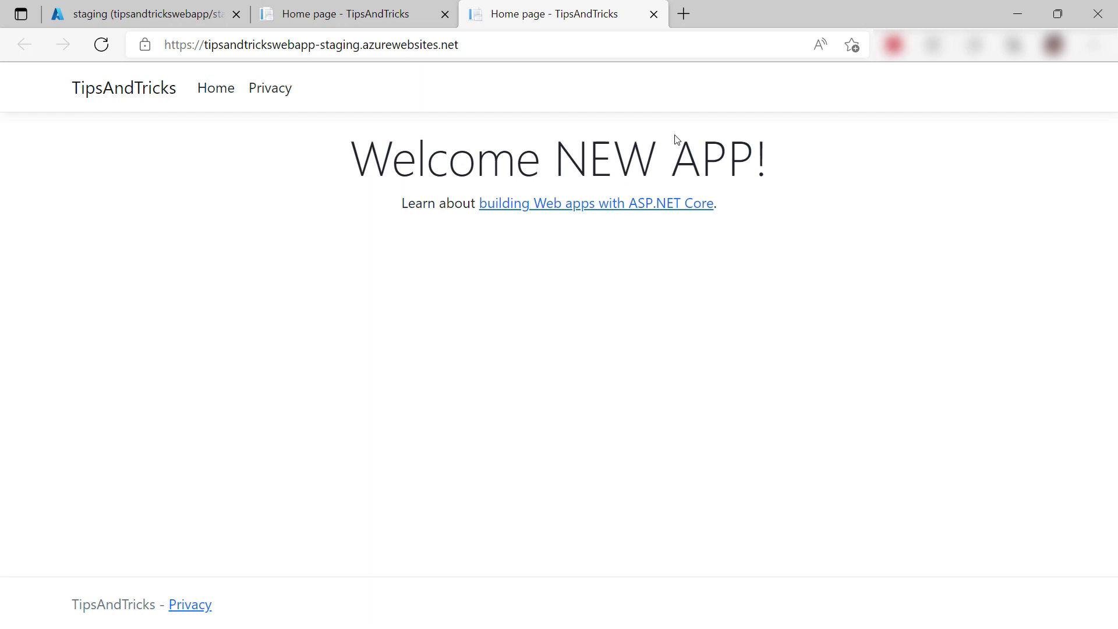
In the Azure portal's deployment slots, set the traffic of tipsandtrickswebapp-staging to 50 % and save the change.
key(ctrl+1)
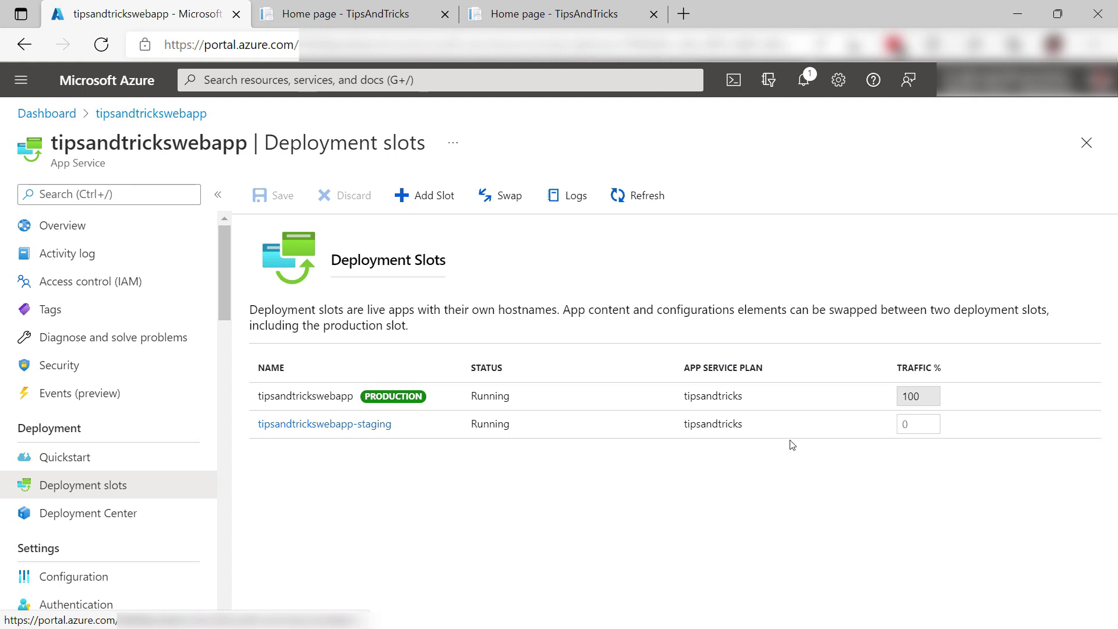
click(925, 424)
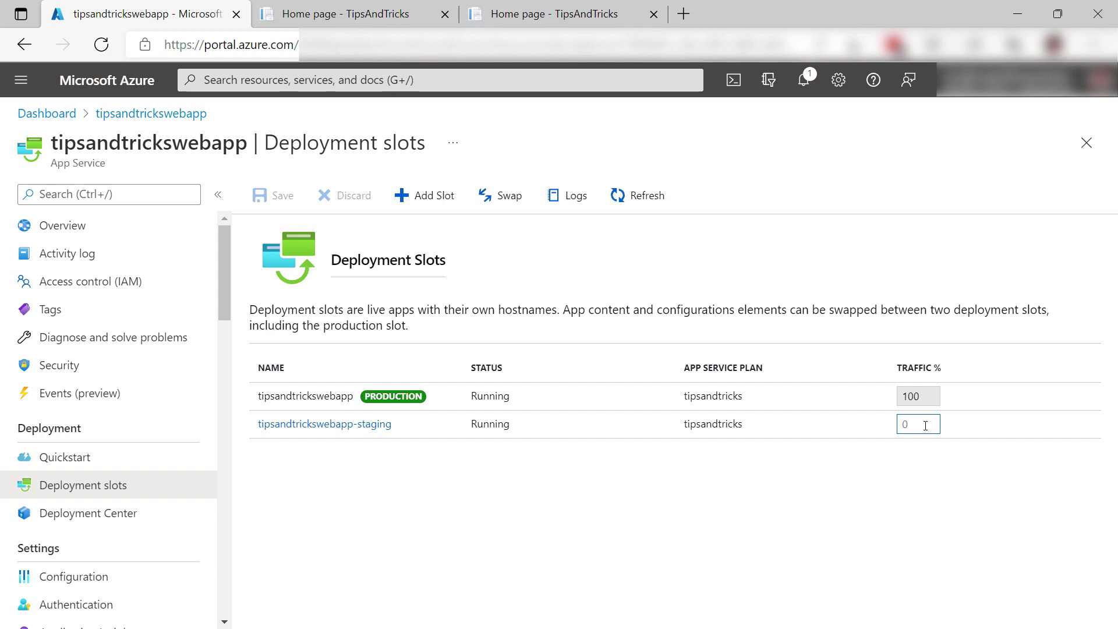
text(50)
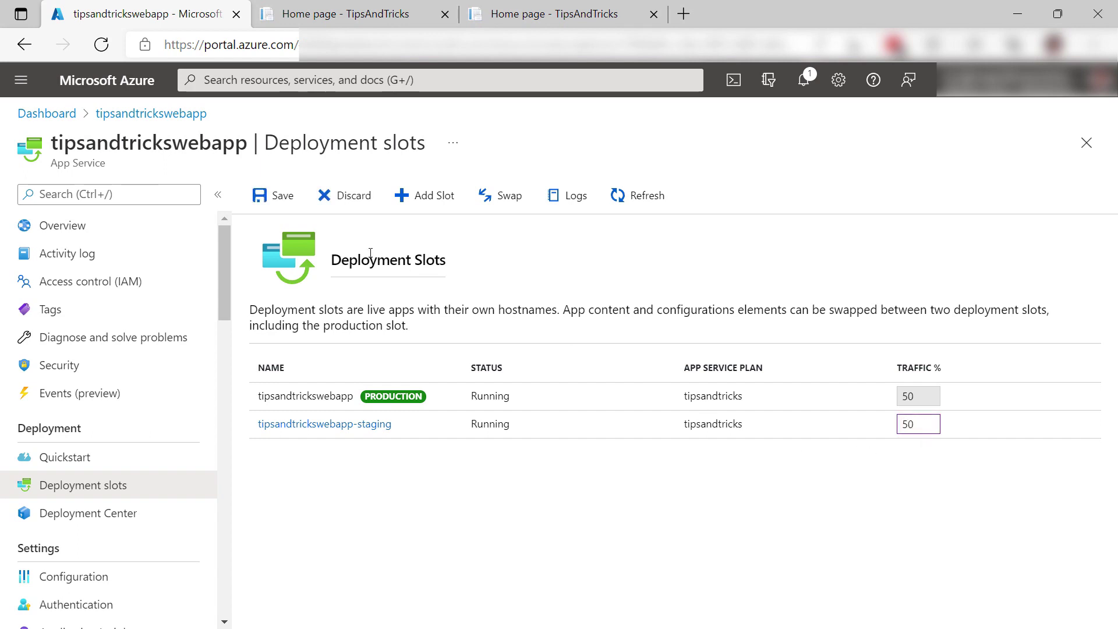
click(283, 198)
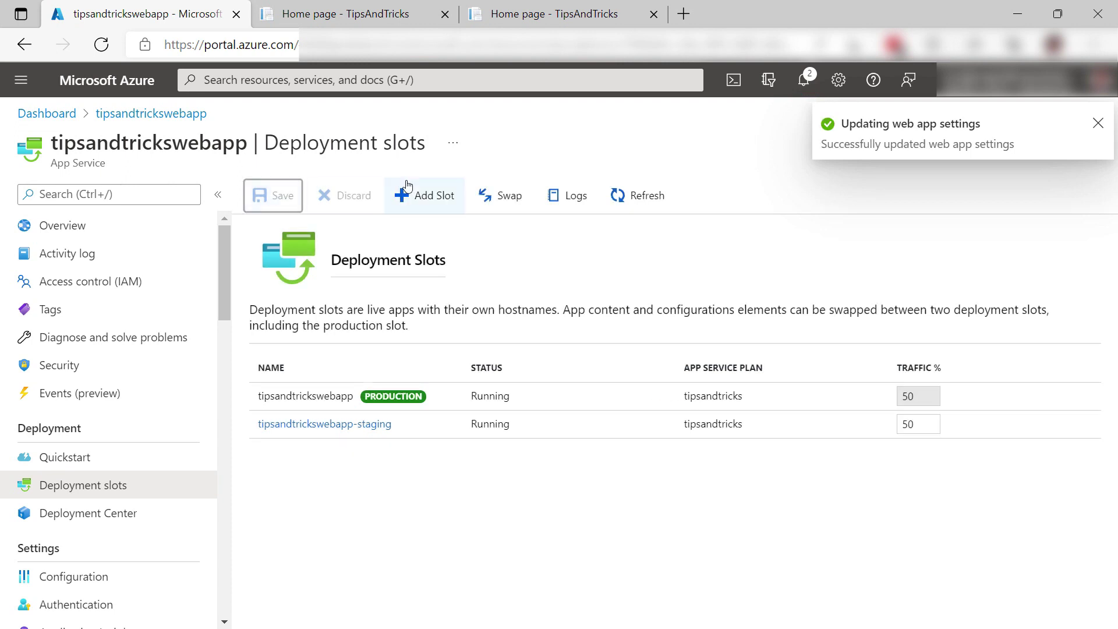
Reload the production site tipsandtrickswebapp.azurewebsites.net to check which version is served, and copy its address.
click(373, 23)
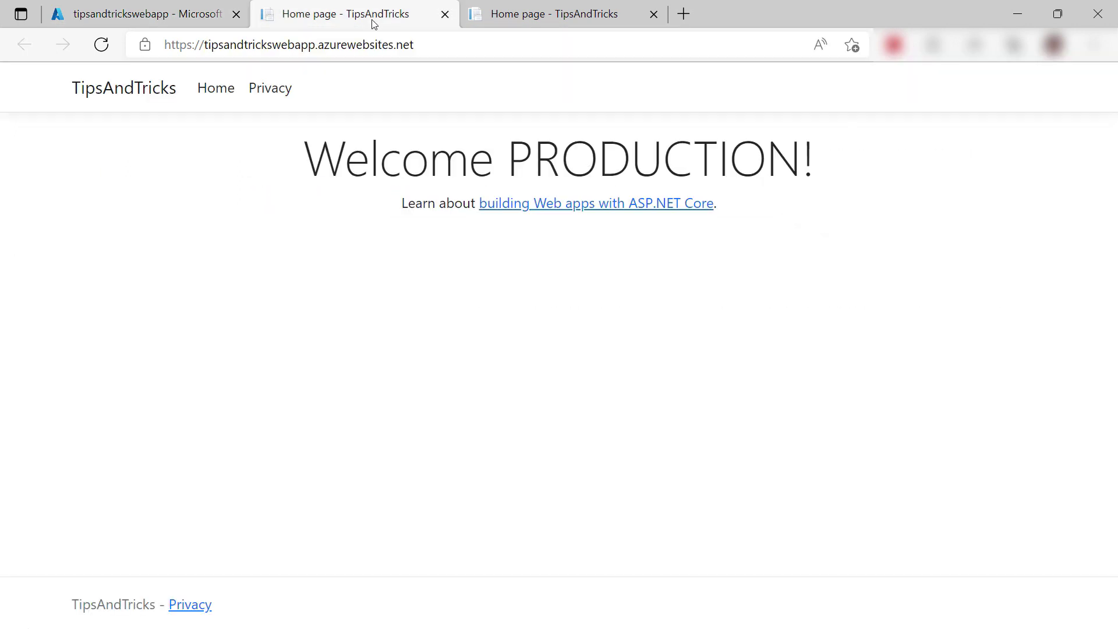
click(452, 40)
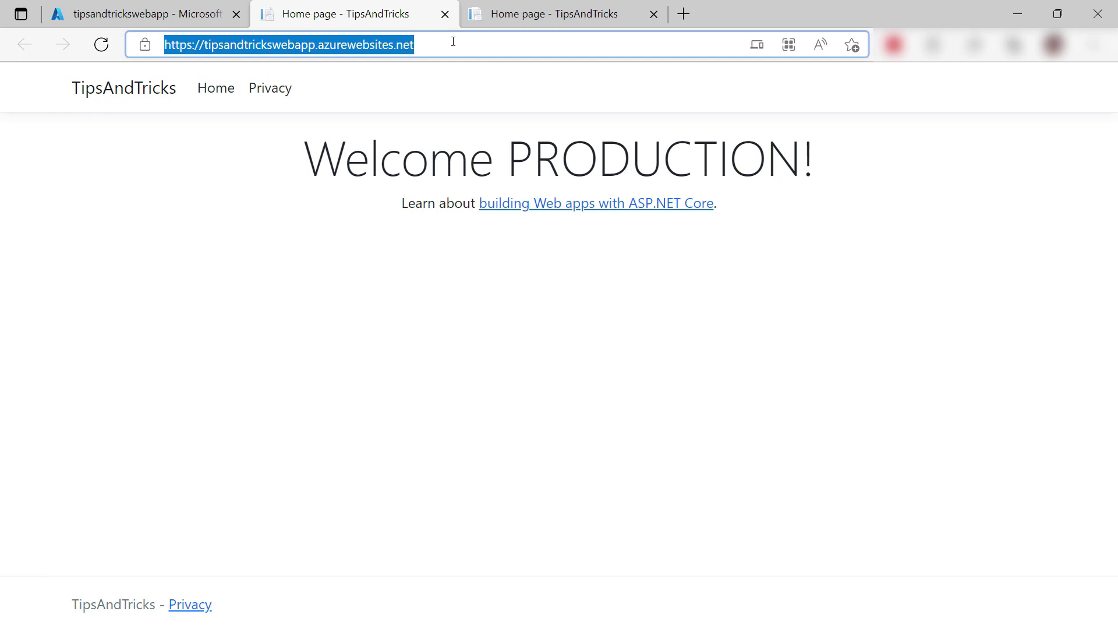
key(Return)
click(453, 41)
key(ctrl+c)
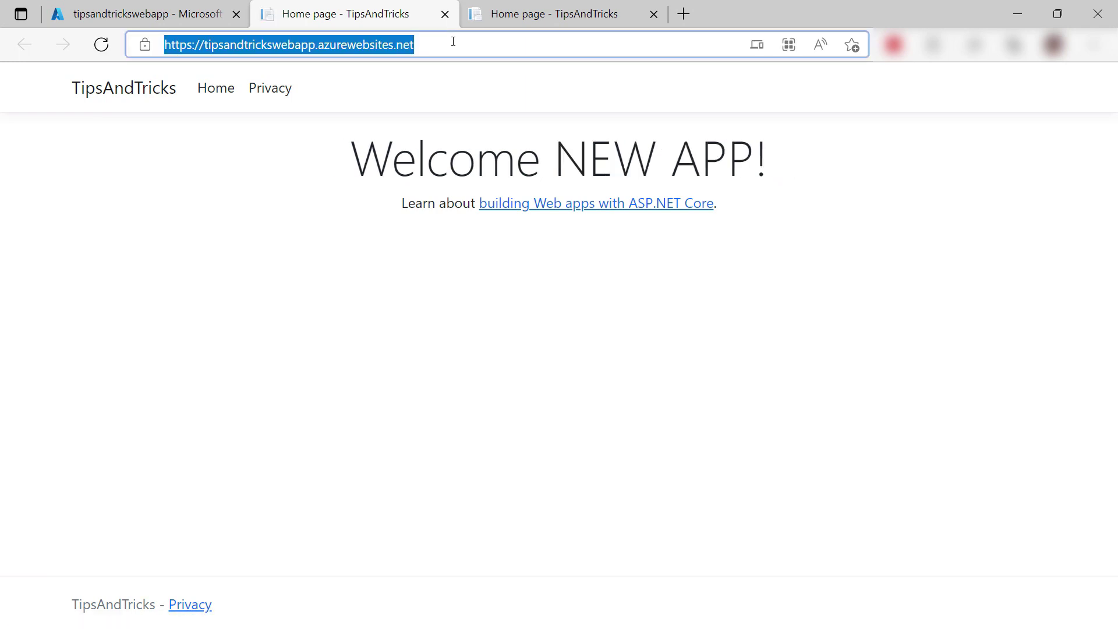
key(Return)
Load the copied production address in a new InPrivate window to check which version is served, and close that window.
key(ctrl+shift+n)
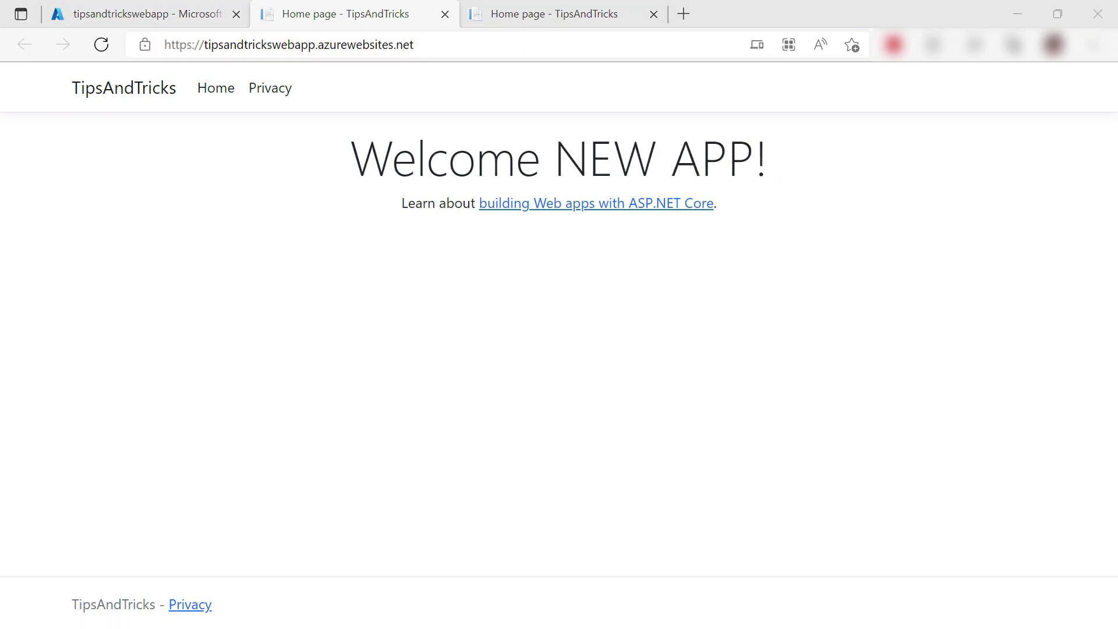
key(ctrl+v)
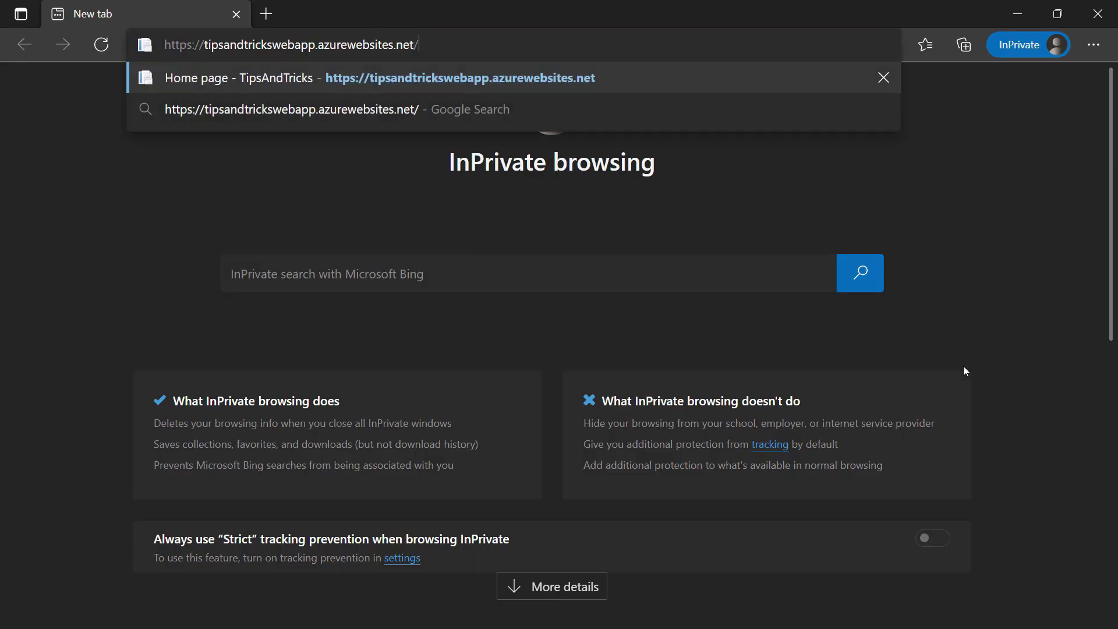
key(Return)
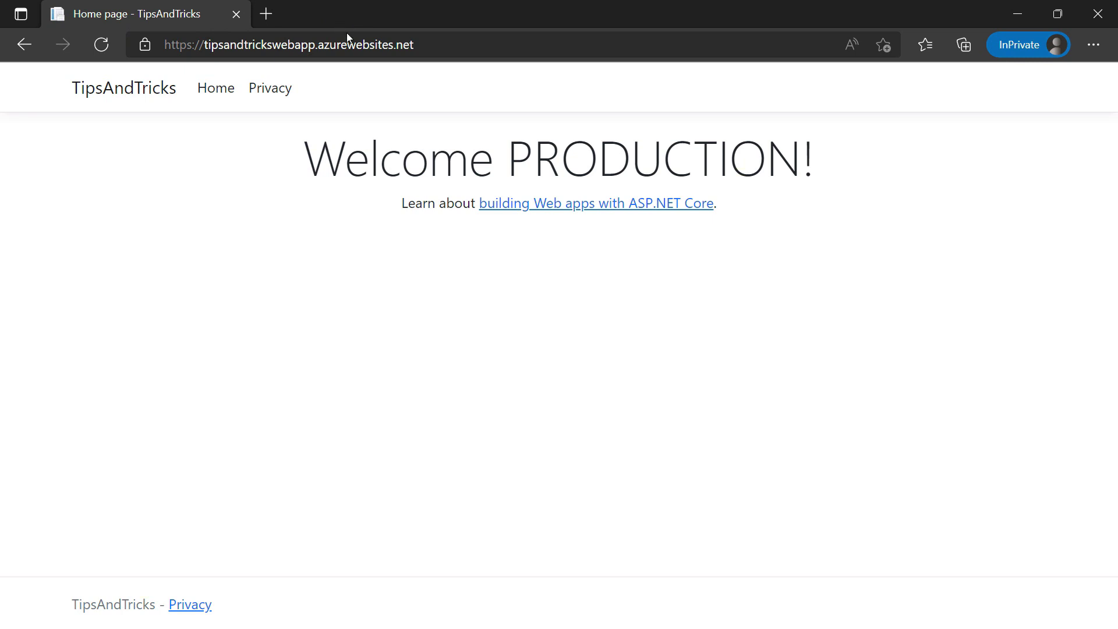
click(236, 13)
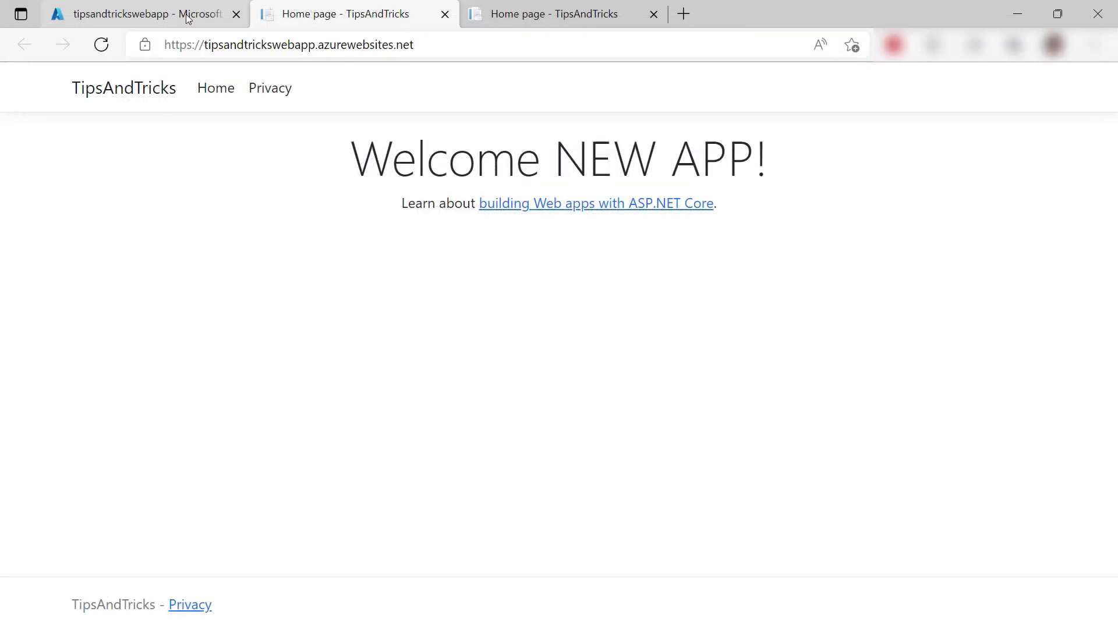
Back in the Azure portal, swap source slot tipsandtrickswebapp-staging with production target tipsandtrickswebapp and close the swap pane once completed.
click(188, 18)
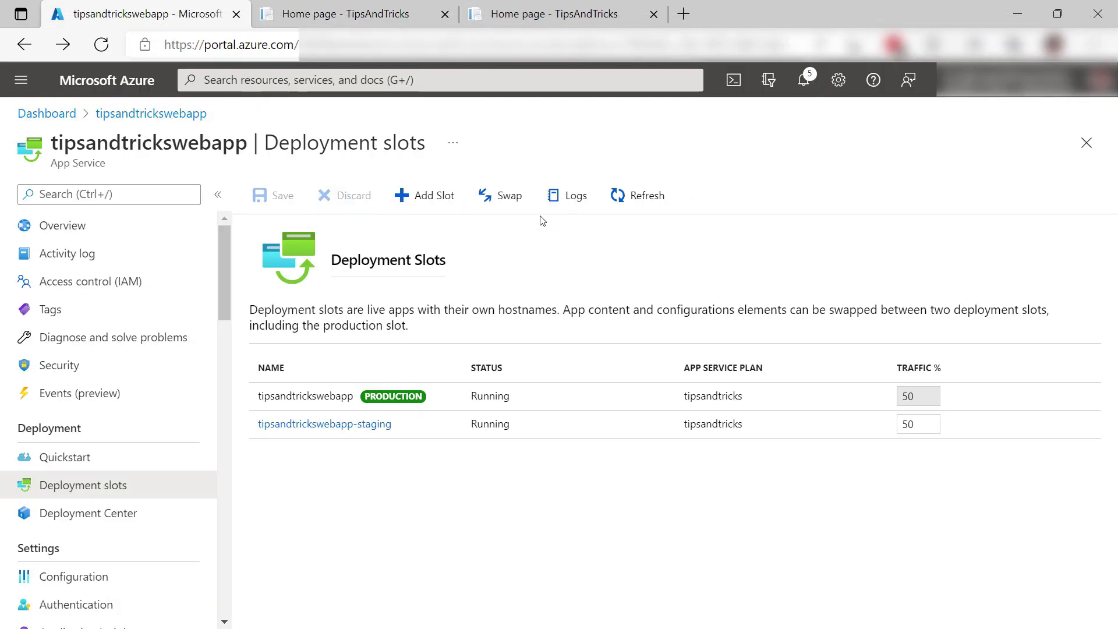
click(505, 203)
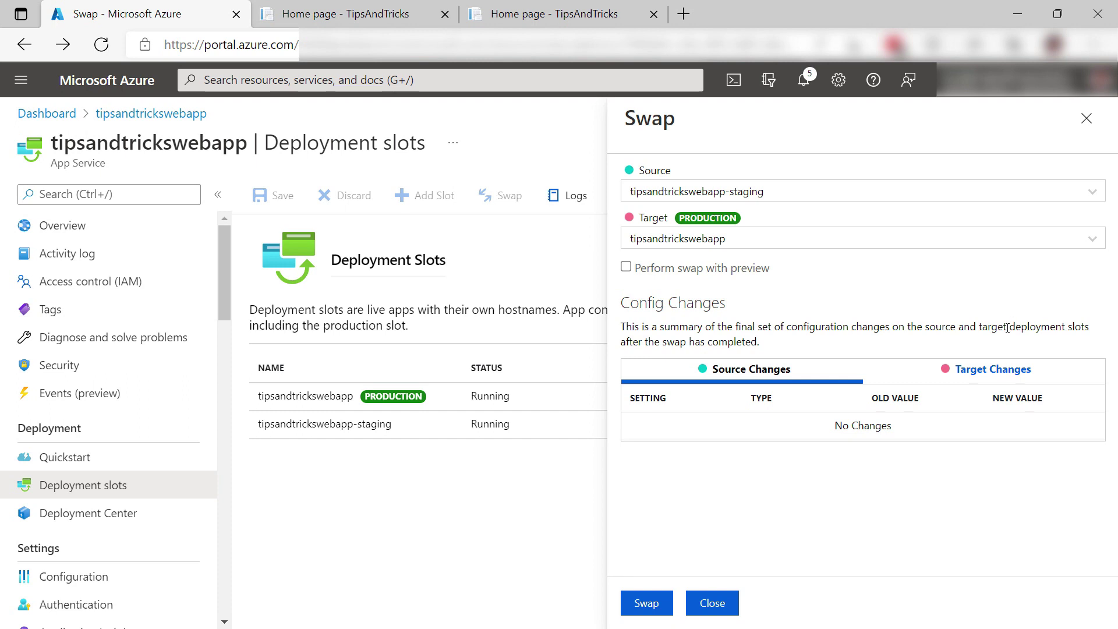
click(662, 602)
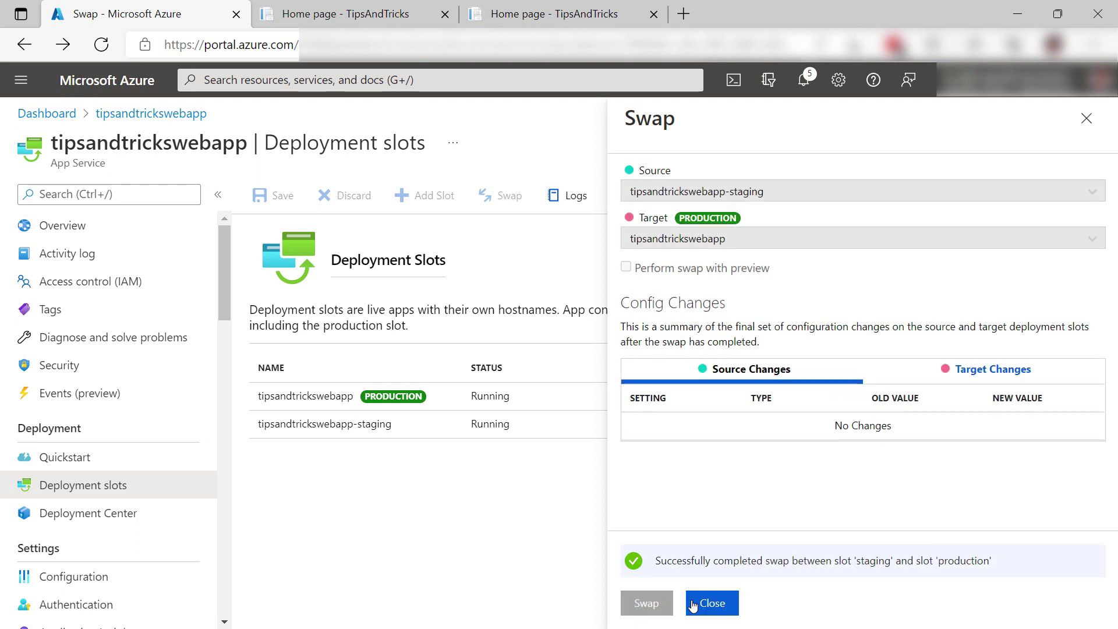
click(711, 603)
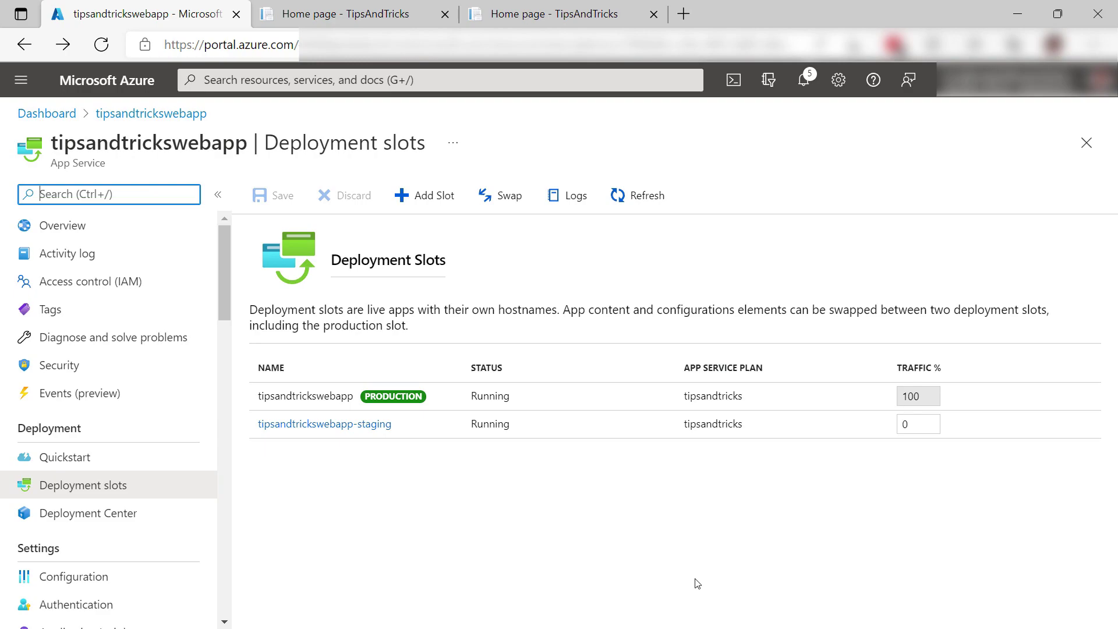
key(ctrl+shift+n)
key(ctrl+v)
key(Return)
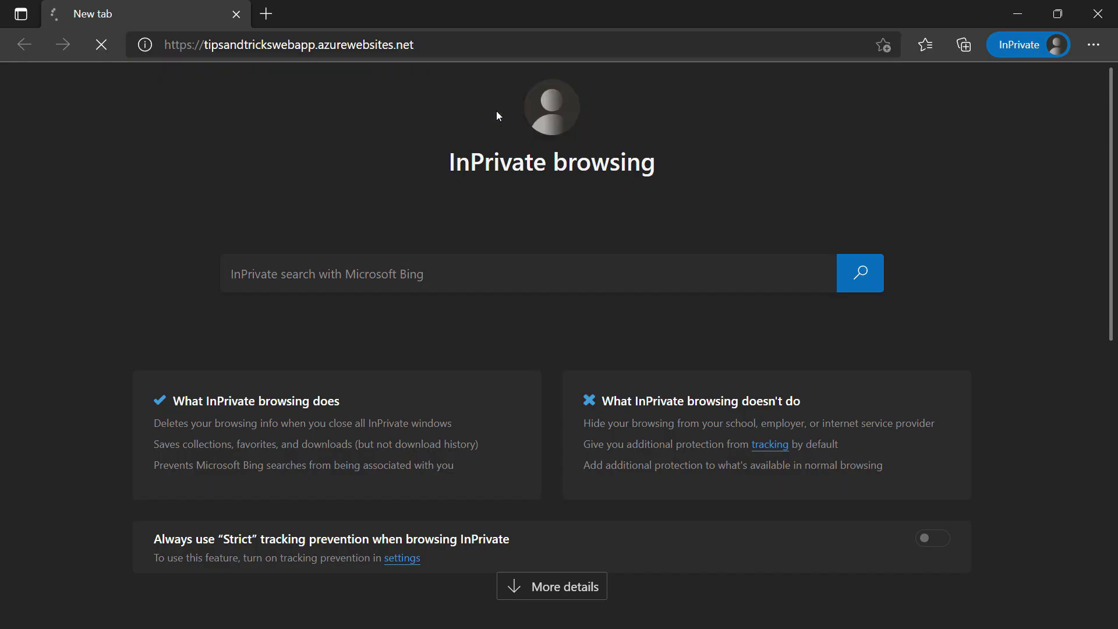